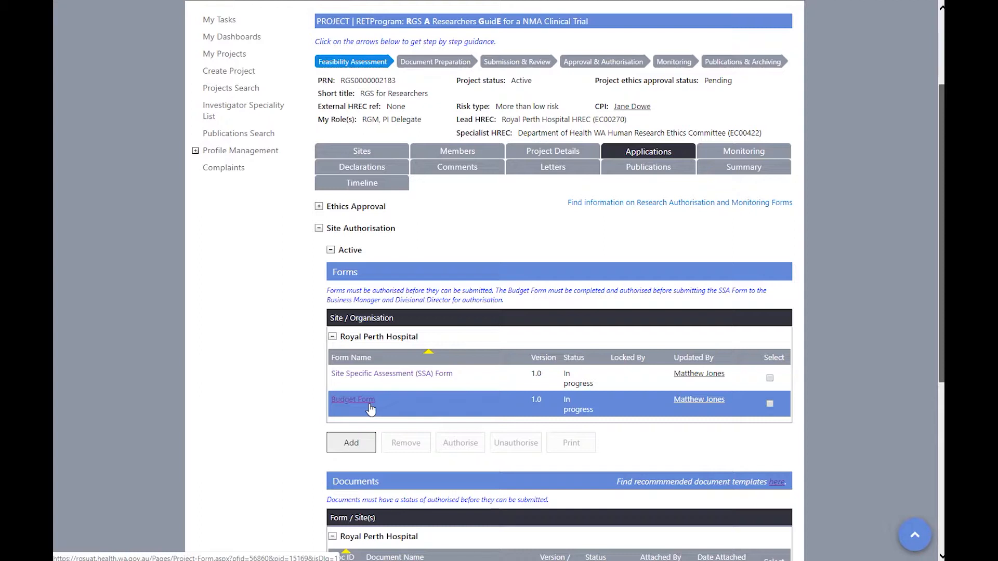
- Open the Budget Form link under Site Authorisation > Royal Perth Hospital on the Applications tab
left_click(370, 410)
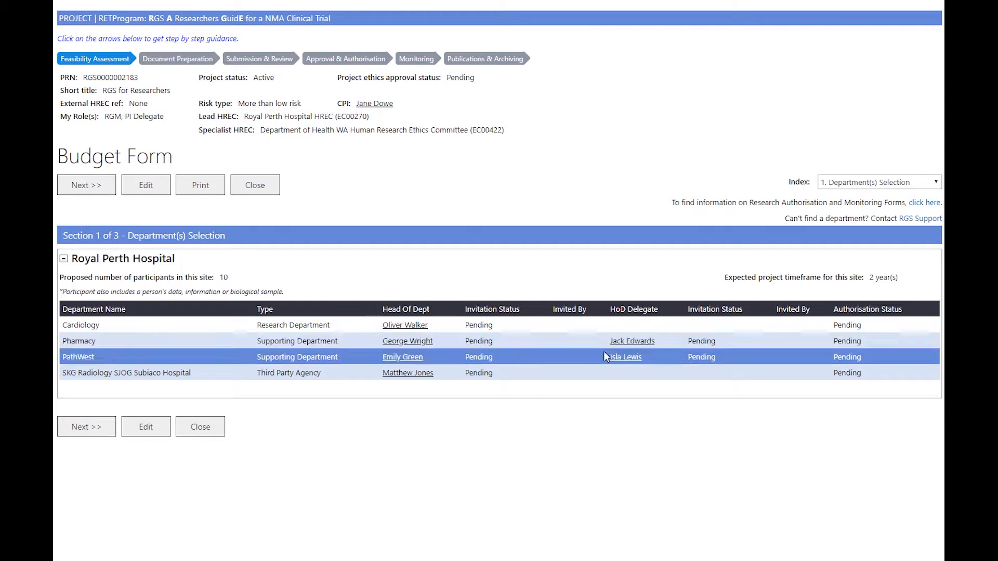
- Check out the Budget Form and invite the Pharmacy and PathWest heads and delegates
left_click(154, 427)
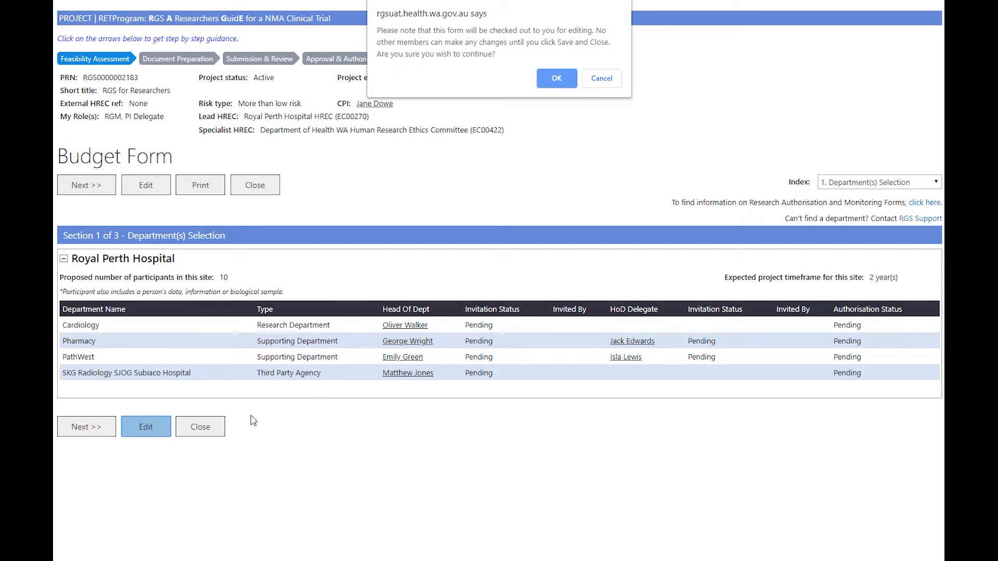
left_click(542, 78)
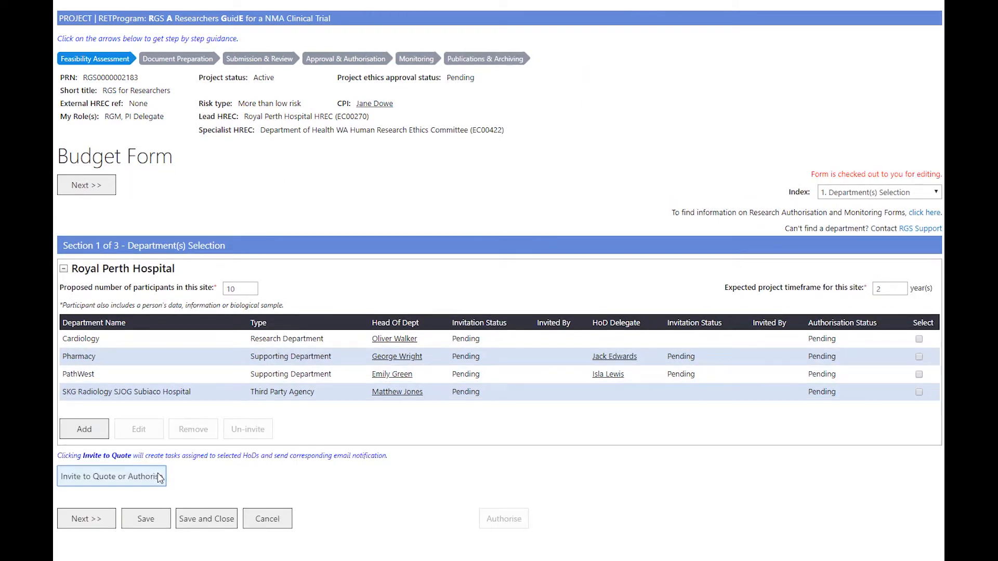
left_click(159, 478)
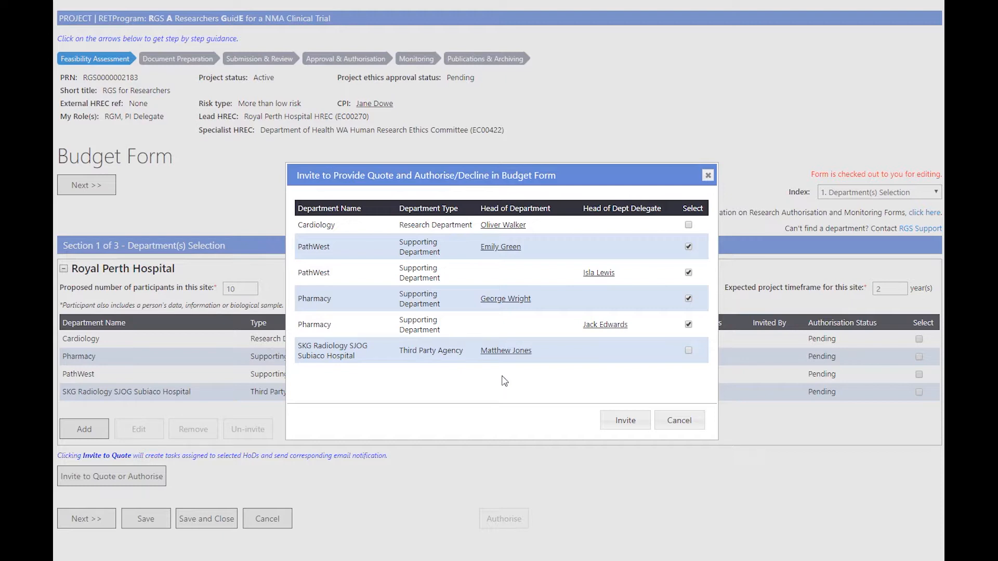
left_click(625, 422)
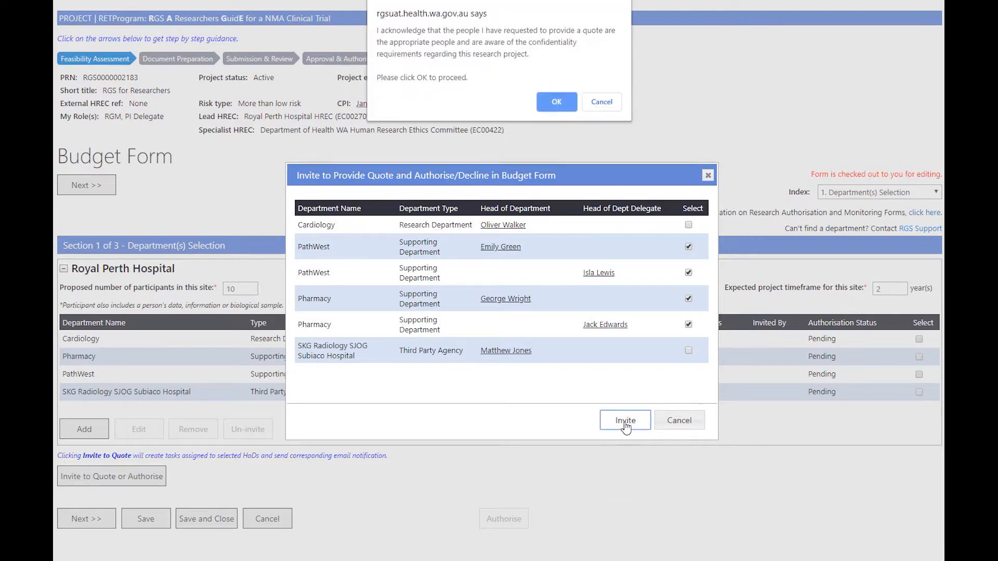
left_click(557, 102)
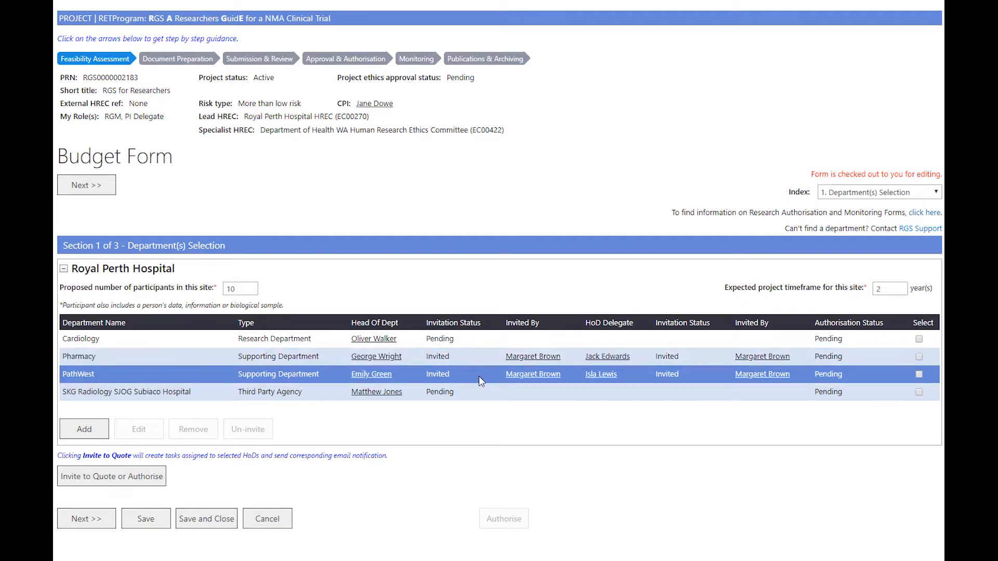
- Advance to Section 2 Site Project Budget and briefly expand then collapse Third Party Agency costs
left_click(102, 520)
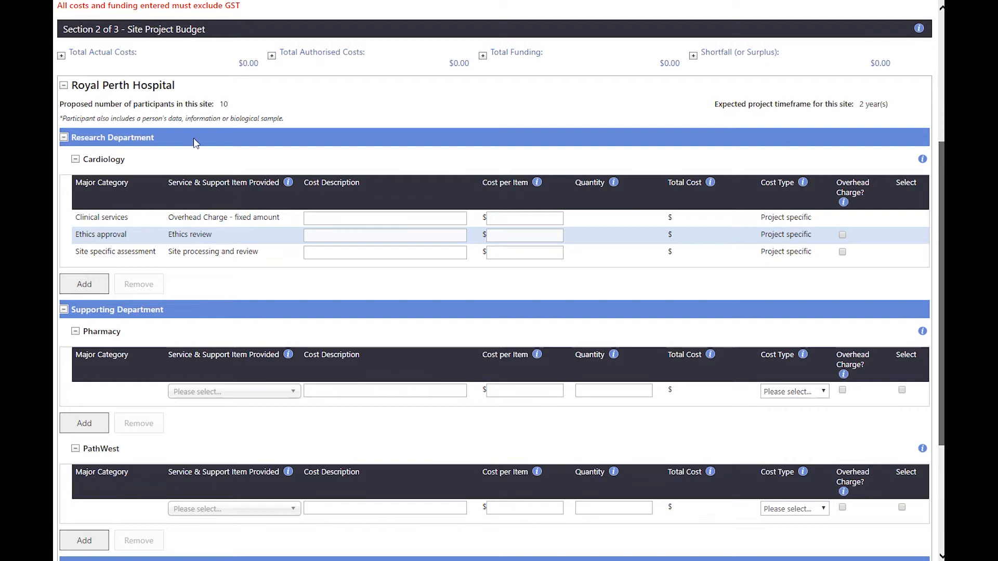
scroll(193, 139, "down", 3)
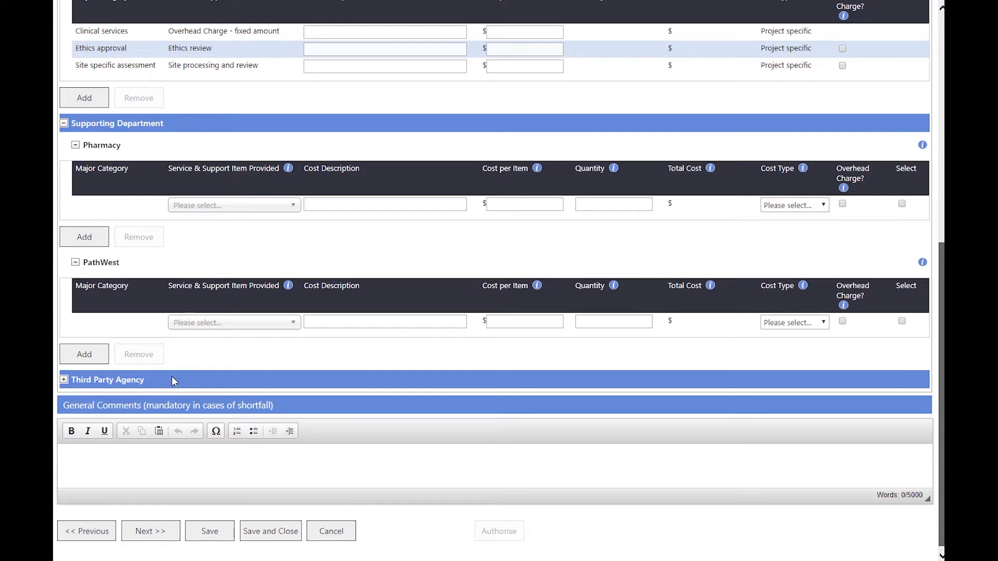
left_click(65, 382)
left_click(65, 381)
- Scroll back up to the Cardiology budget rows
scroll(222, 383, "up", 3)
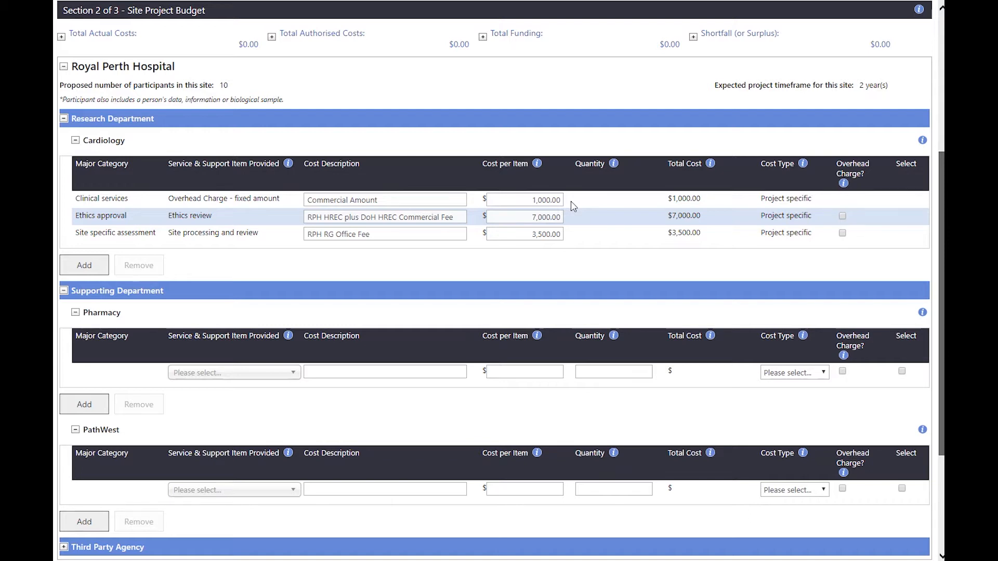
- Apply a 25% overhead on the Site specific assessment row, then untick it back to $0.00
left_click(842, 233)
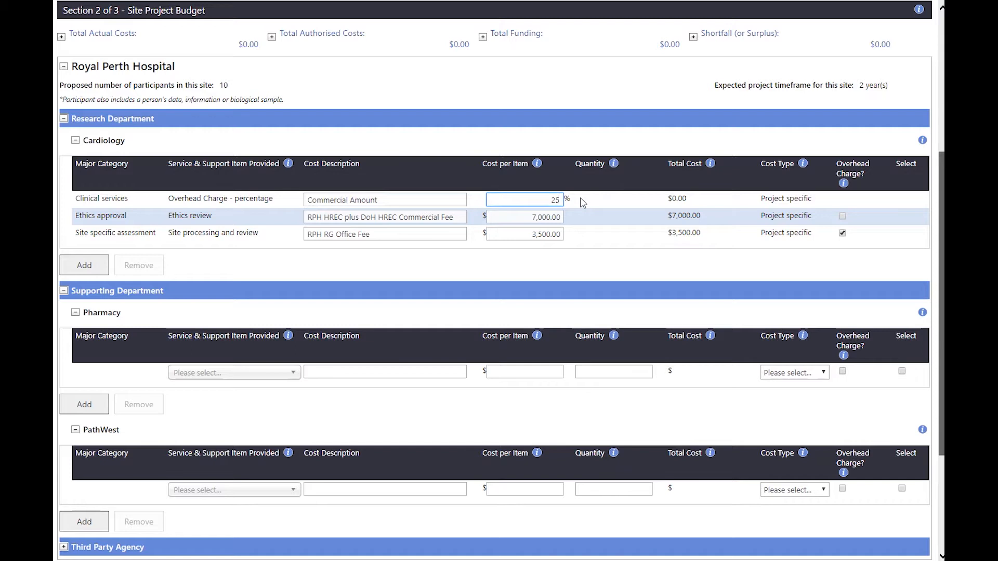
left_click(583, 203)
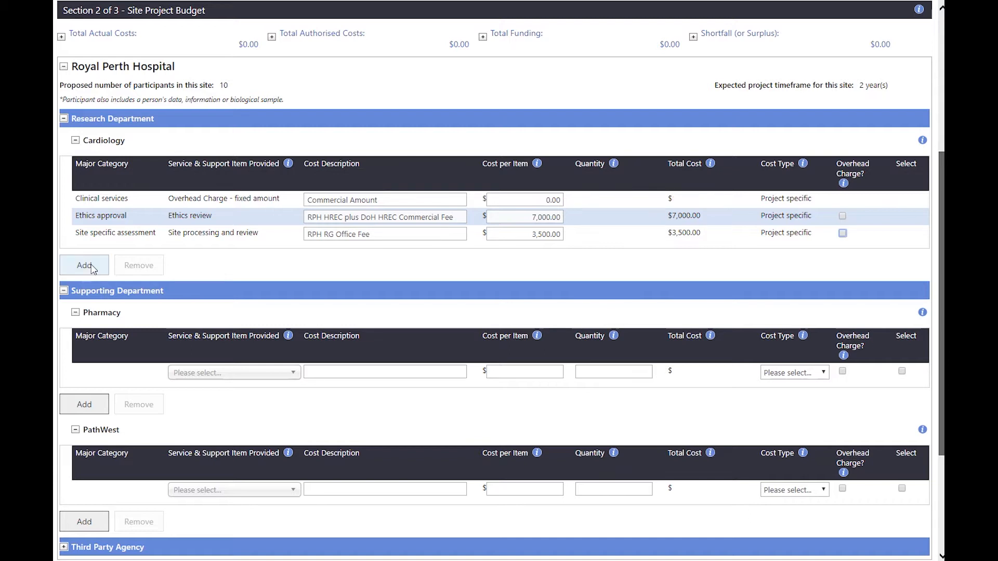
- Add a Cardiology cost row, then delete the empty row again
left_click(84, 266)
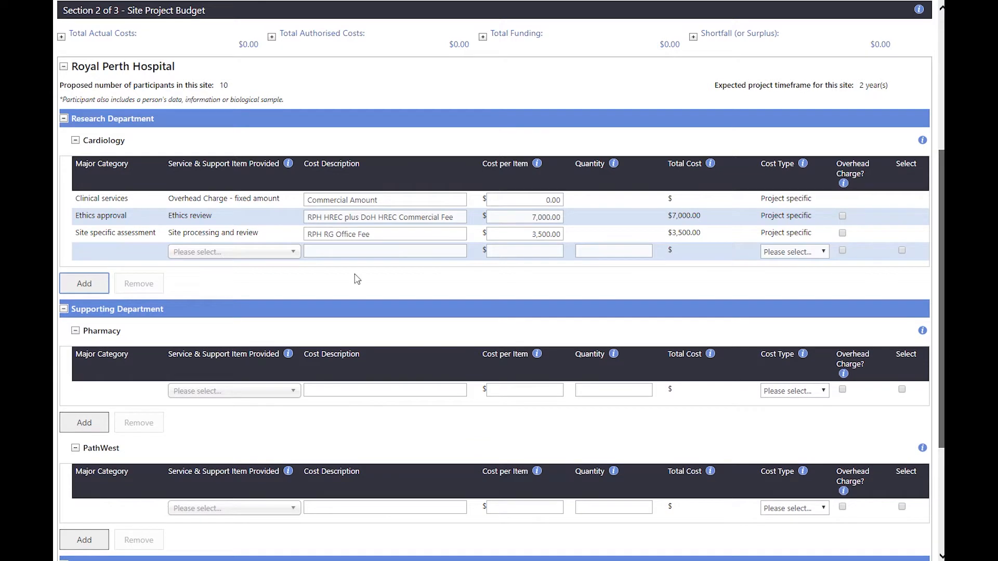
left_click(902, 251)
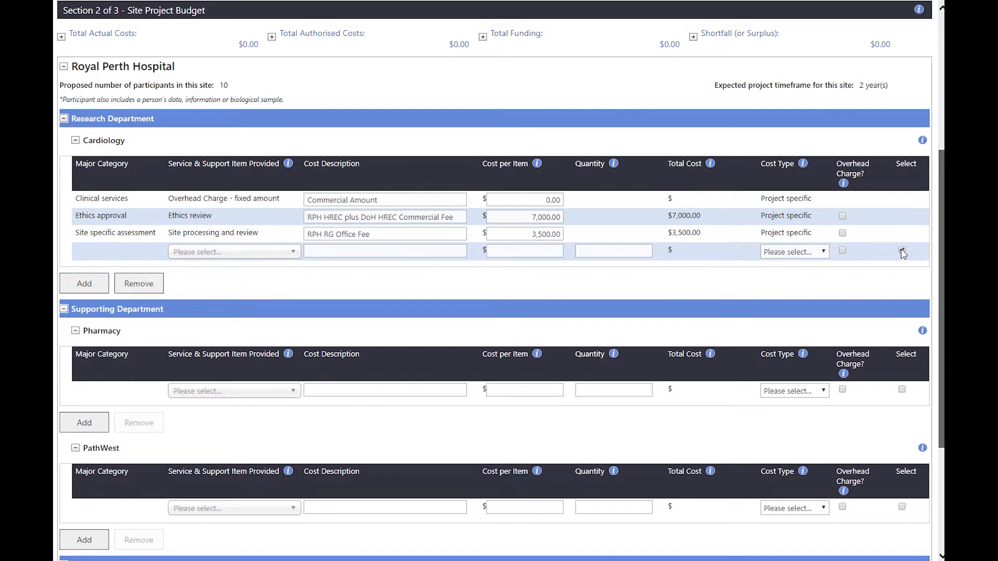
left_click(139, 284)
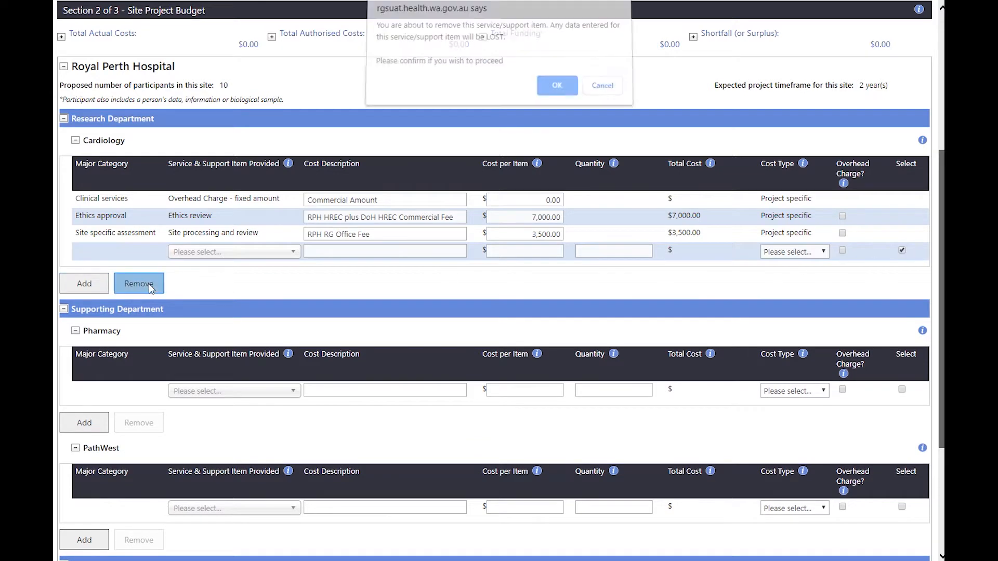
left_click(574, 91)
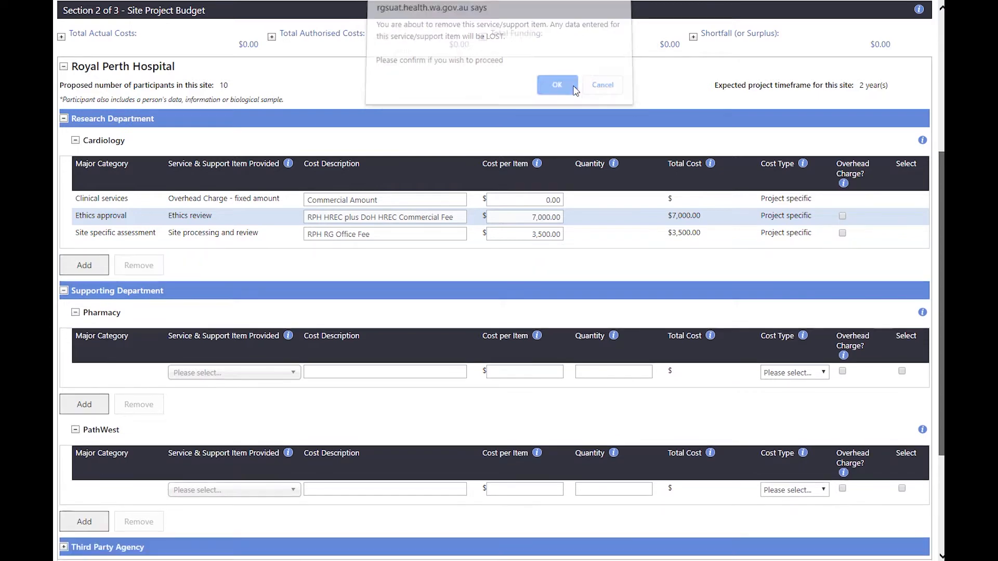
- Add a new Cardiology row with clinical research coordinator time as its service item
left_click(84, 265)
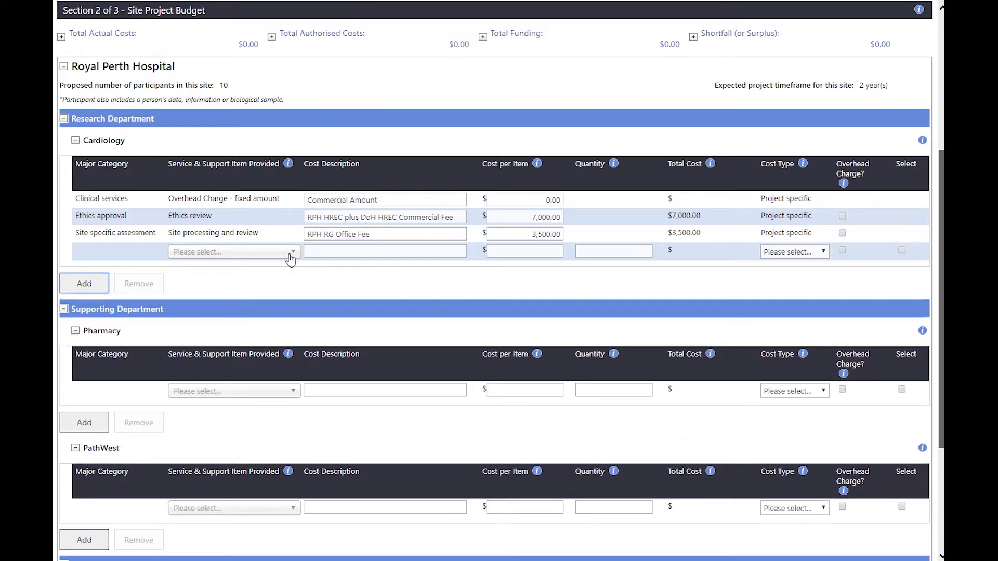
left_click(290, 254)
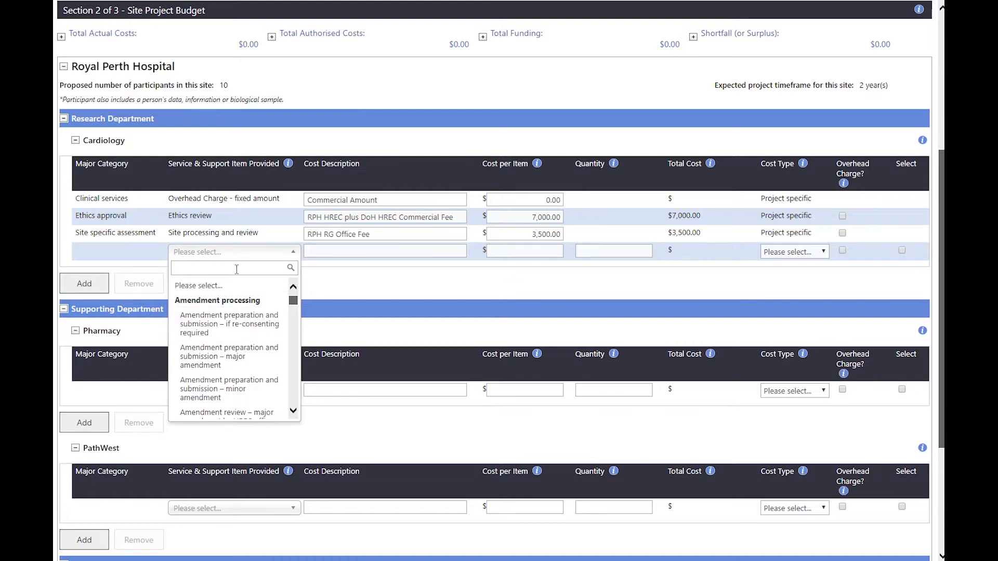
type("cli")
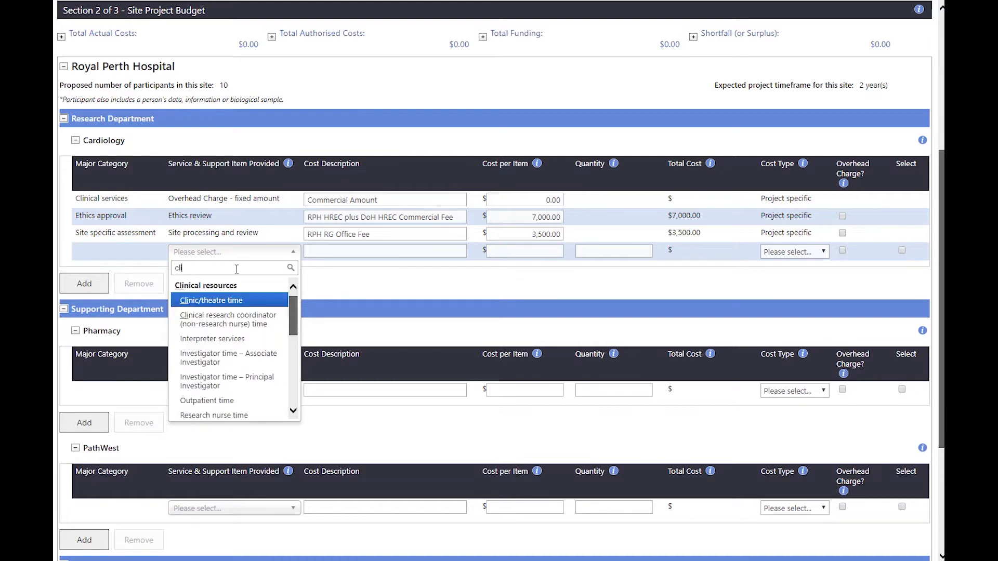
left_click(229, 320)
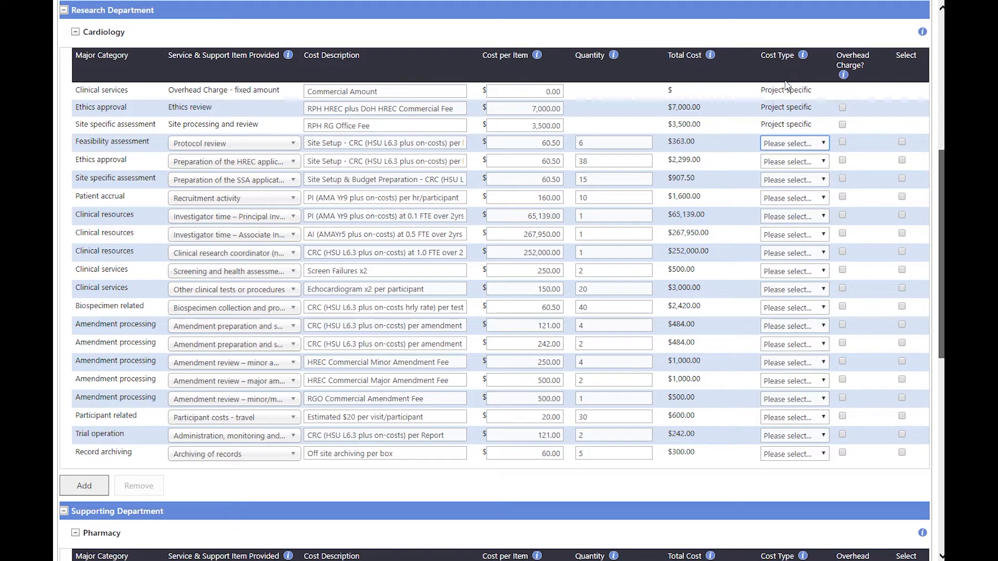
- Set the feasibility assessment row's cost type to Shared
left_click(792, 144)
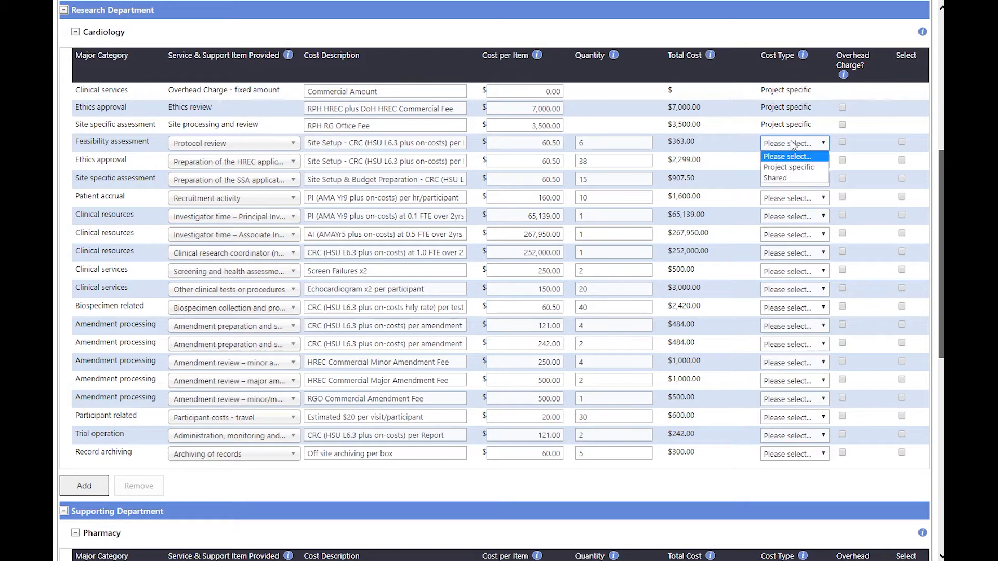
left_click(789, 178)
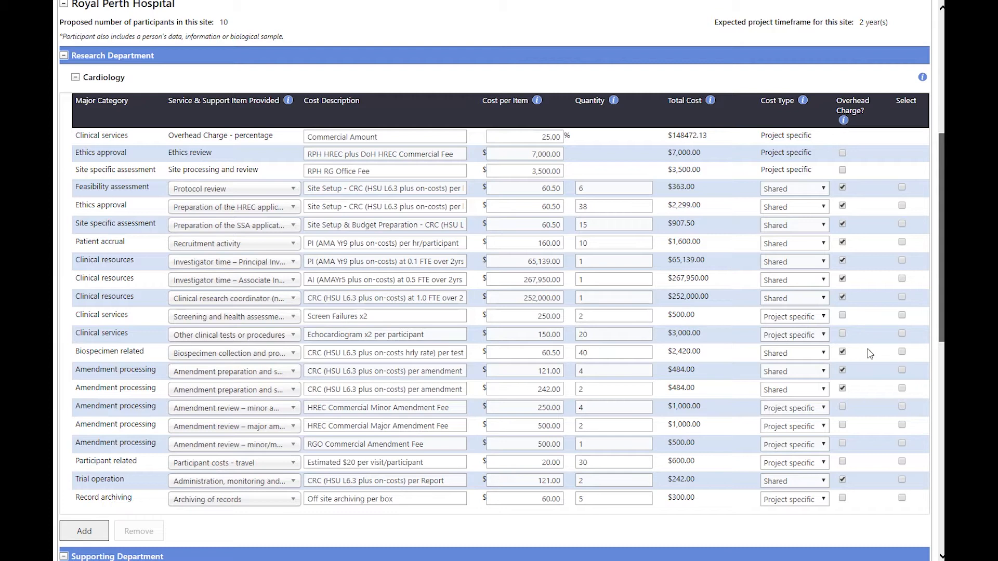
scroll(835, 350, "up", 1)
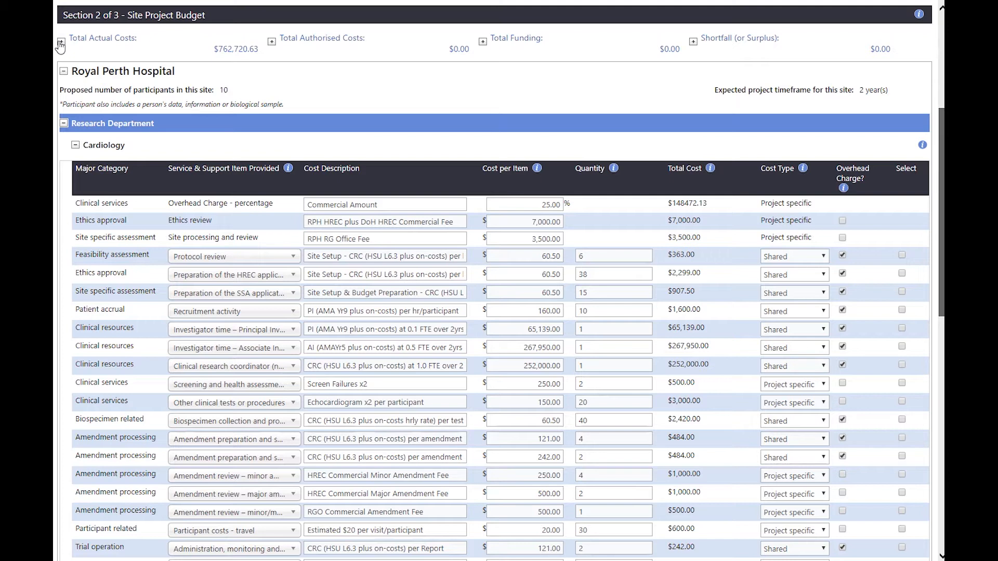
- Expand the Total Actual and Total Authorised Costs breakdowns and authorise the SKG Radiology third-party costs
left_click(61, 41)
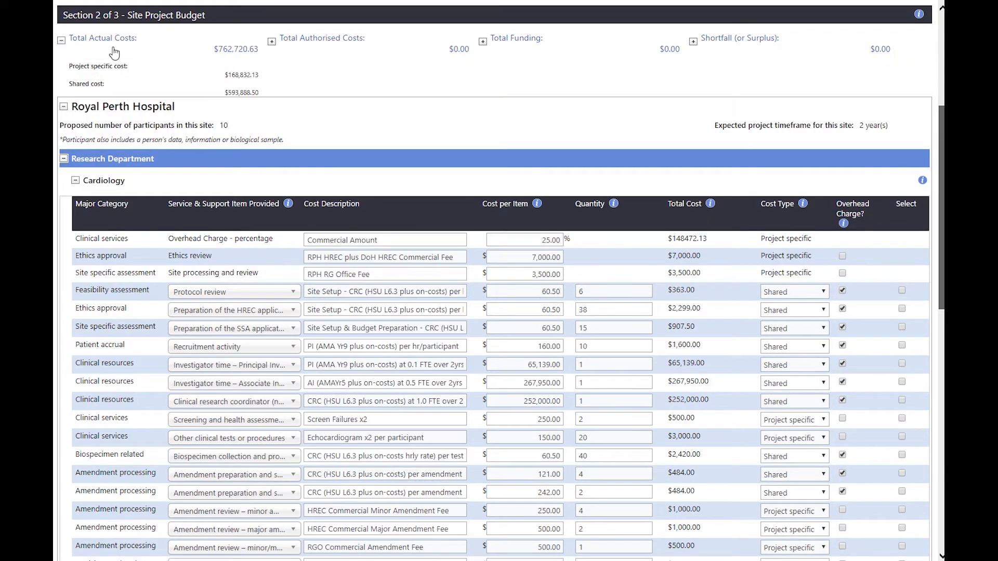
left_click(271, 41)
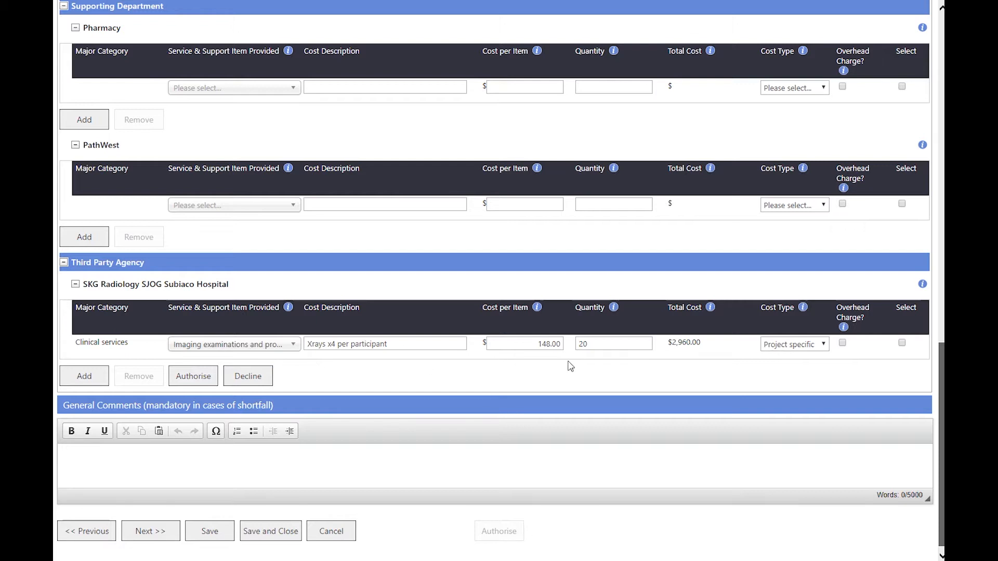
left_click(208, 382)
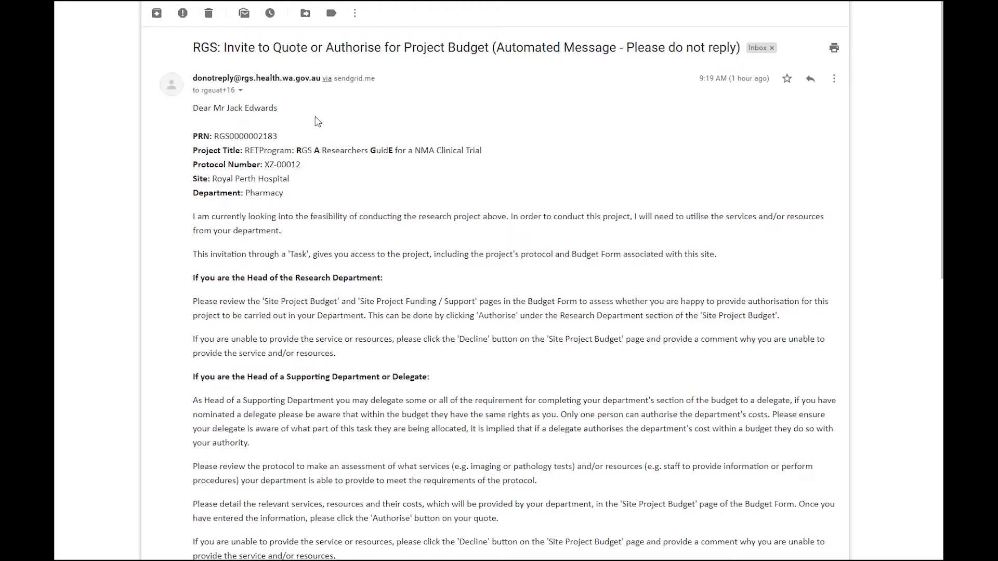
- Scroll down the page toward the list of active projects
scroll(317, 121, "down", 10)
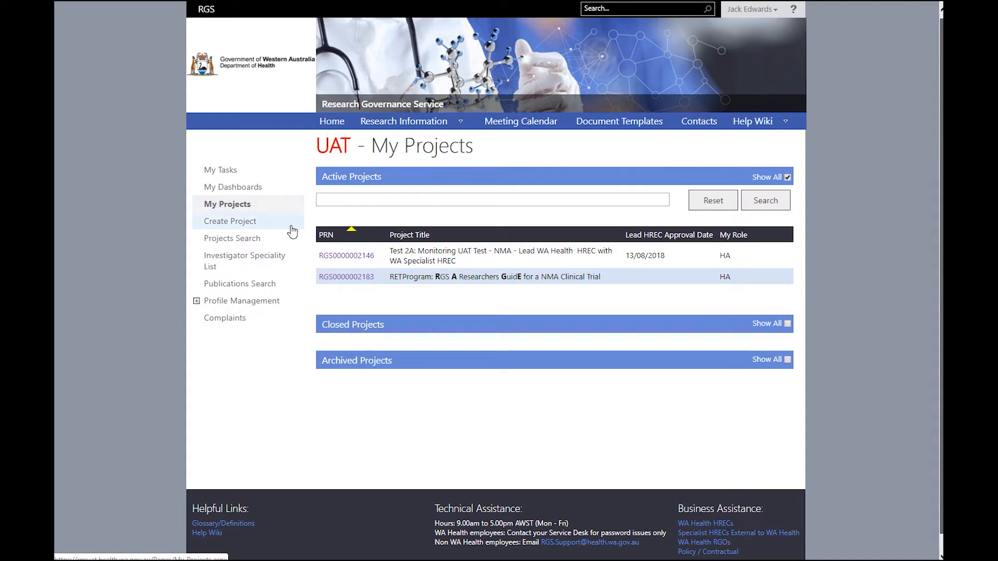
- Open the RGS Researchers Guide project from My Projects via its PRN link
left_click(340, 278)
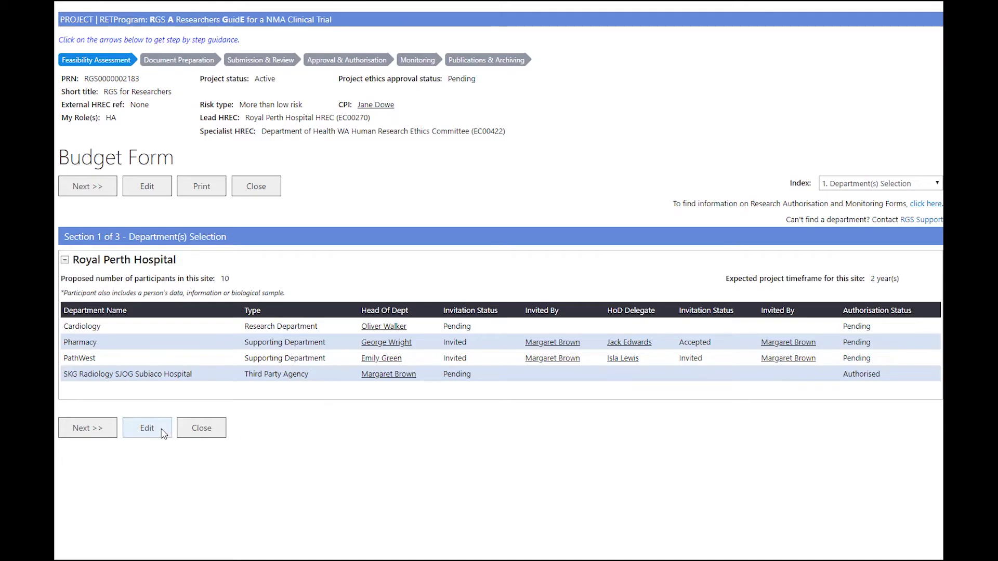
- In Section 2, authorise Pharmacy's costs, bringing authorised costs to $6,860.00, then save and close the form
left_click(107, 432)
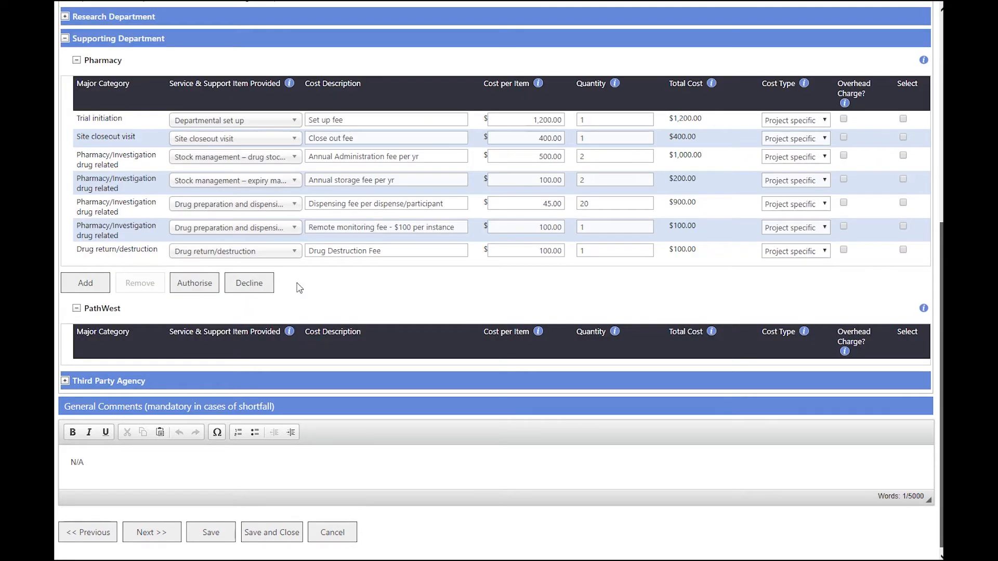
left_click(210, 284)
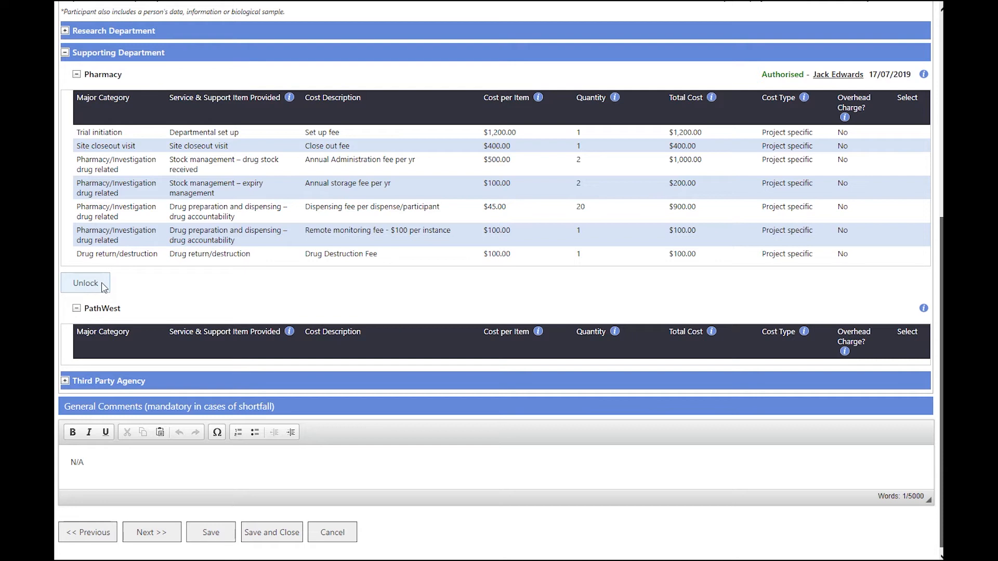
left_click(254, 535)
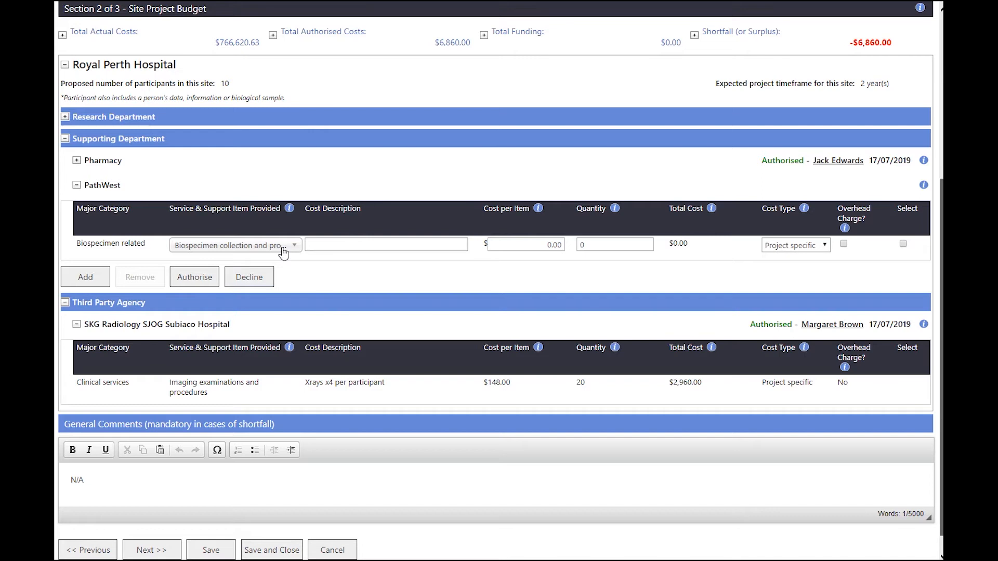
- Decline the PathWest cost with the comment 'We do not have sufficient resources to undertake this service.'
left_click(249, 278)
type("We do not have sufficient resources to undertake this service.")
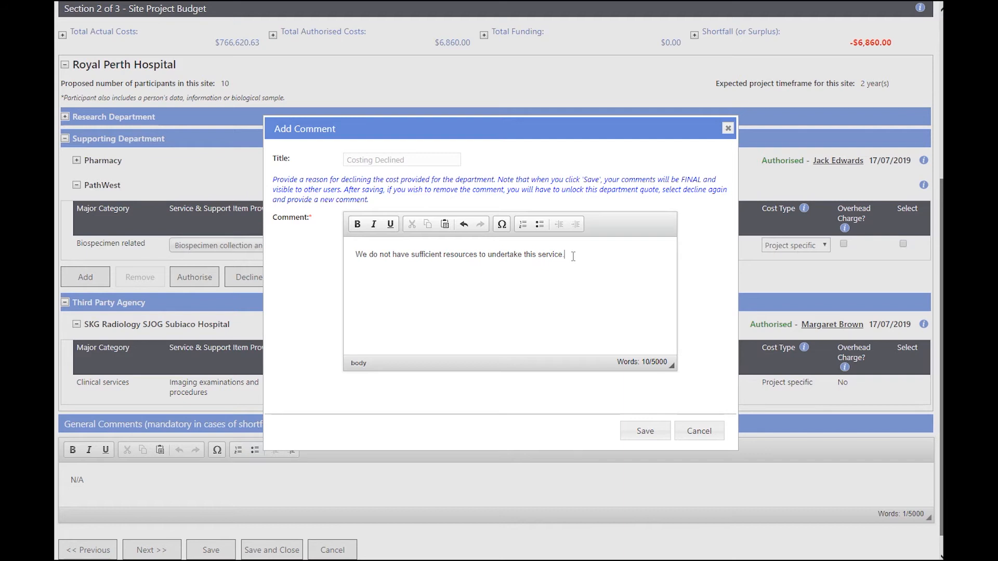
left_click(642, 433)
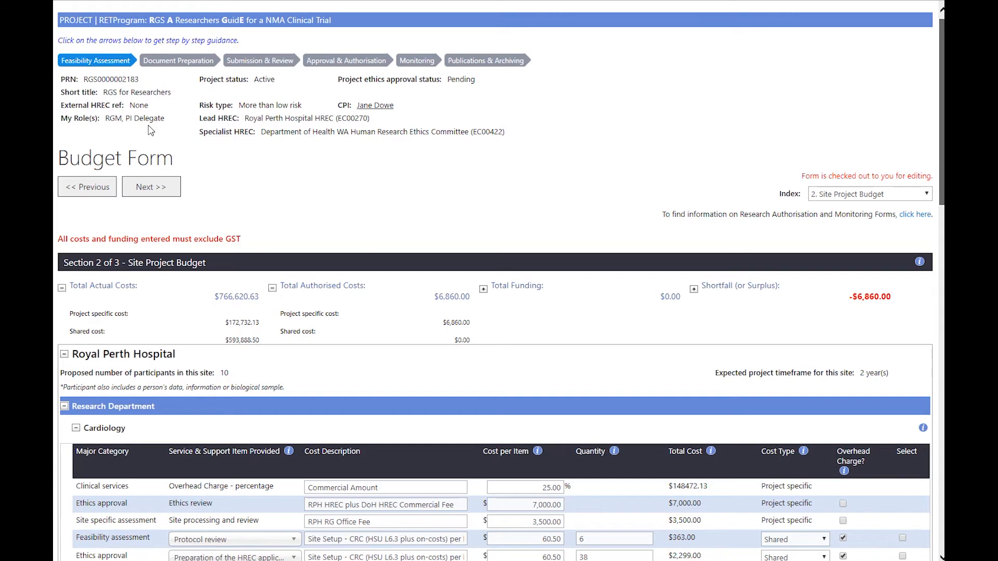
- Advance to Section 3, Site Project Funding / Support, listing eight funders and a -$6,860.00 shortfall
left_click(151, 187)
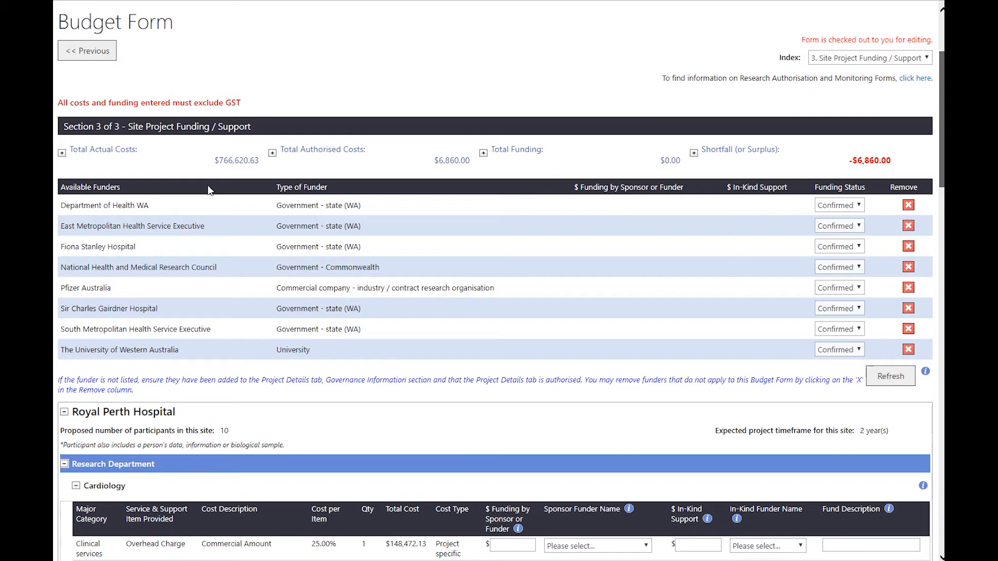
- Remove five funders and refresh, leaving East Metropolitan Health Service Executive, Pfizer Australia and University of Western Australia
left_click(907, 207)
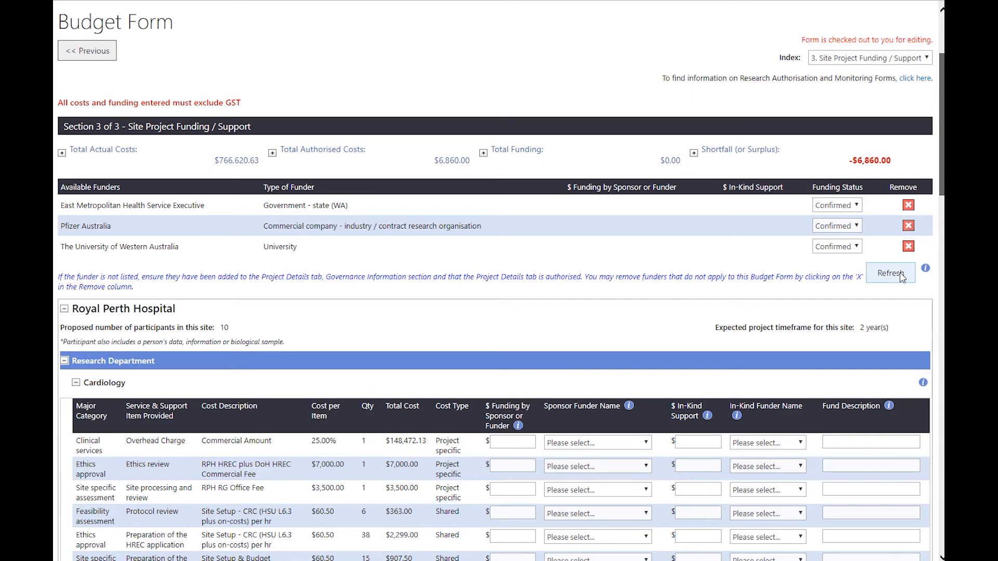
left_click(899, 273)
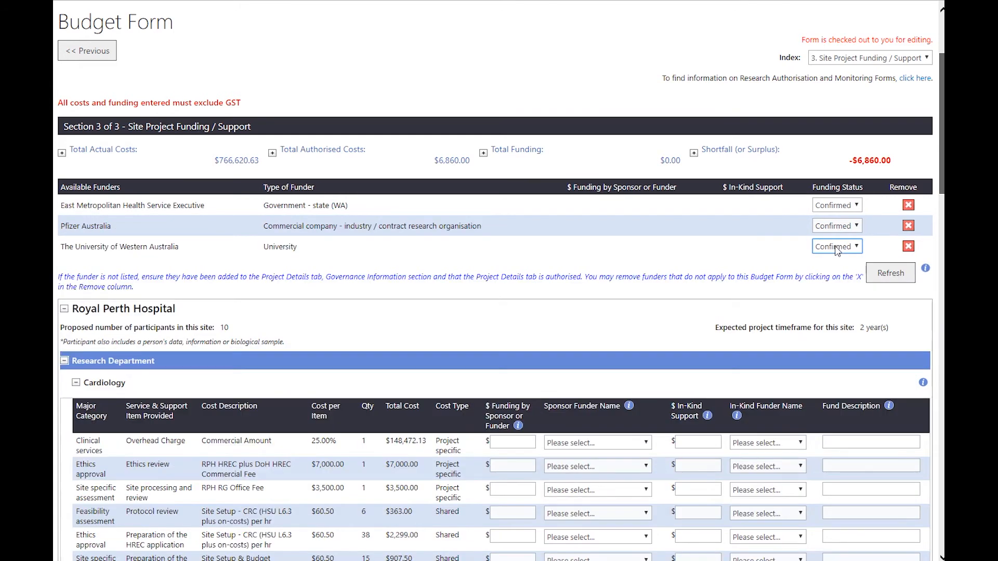
left_click(836, 249)
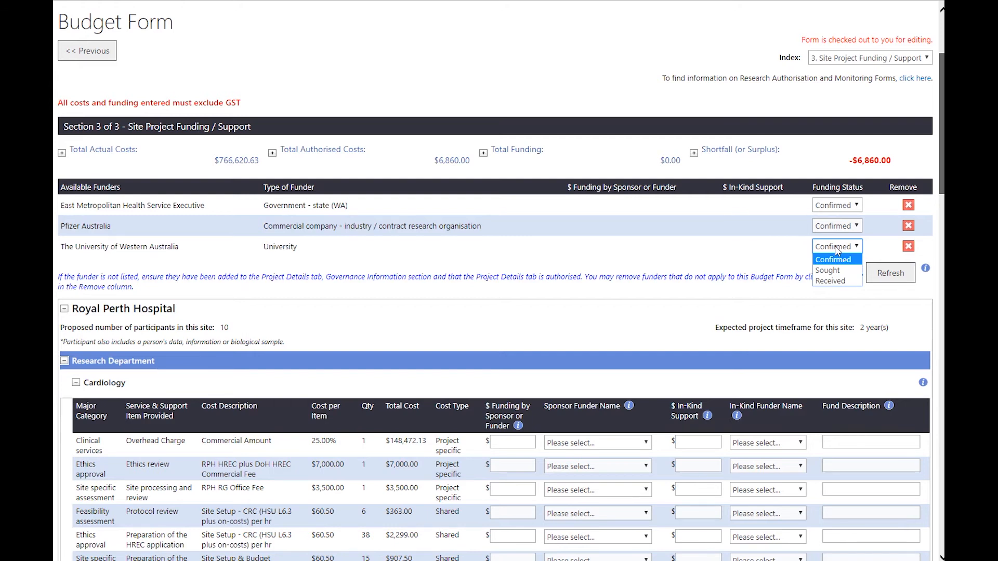
- Set University of Western Australia's Funding Status to Received and scroll down to the Cardiology costs
left_click(839, 281)
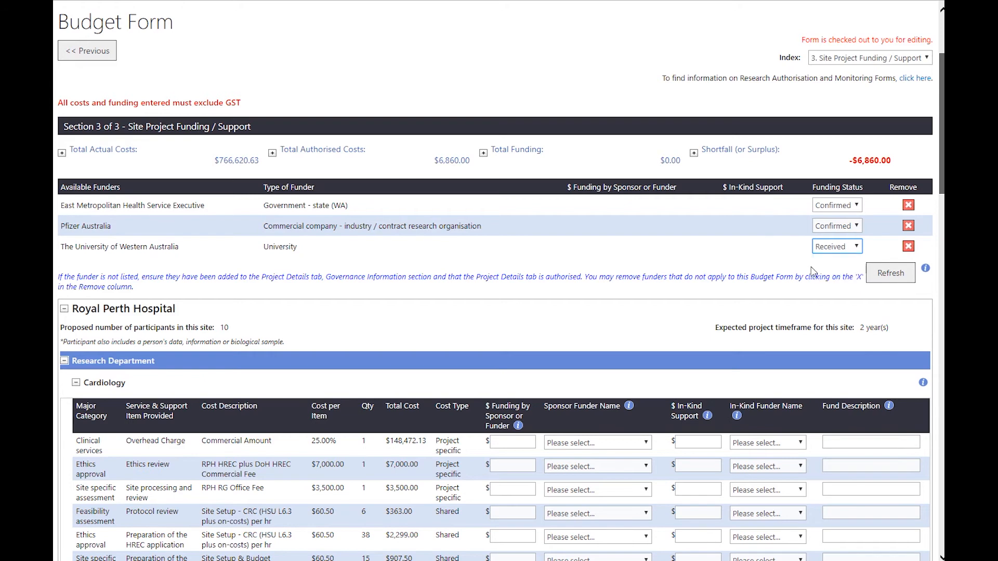
scroll(111, 59, "down", 7)
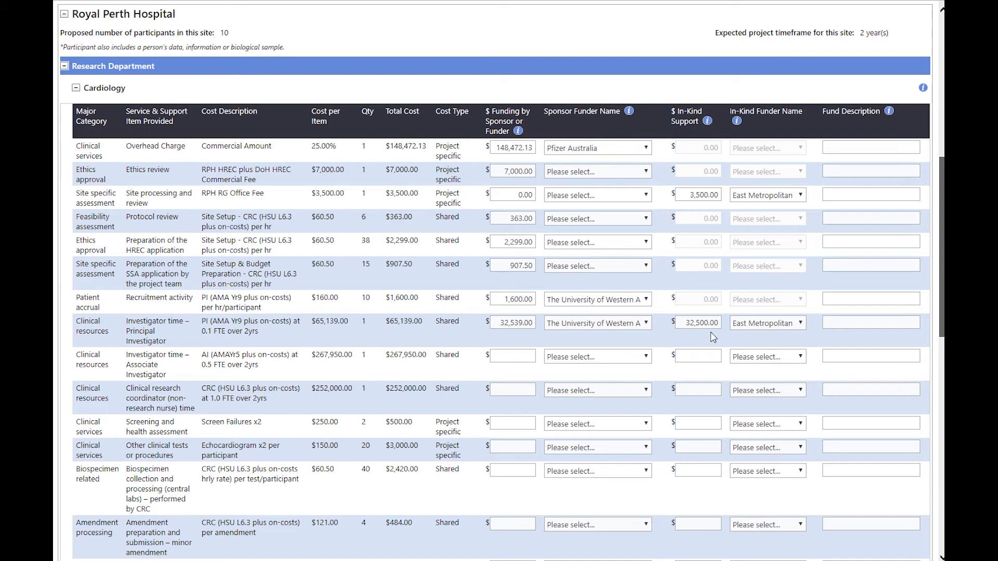
- Enter 'UWA Grant' and 'UWA Grant & Matched Fur' as fund descriptions for patient accrual and investigator time
left_click(870, 299)
type("UWA Grant")
left_click(871, 323)
type("UWA Grant & Matched Fur")
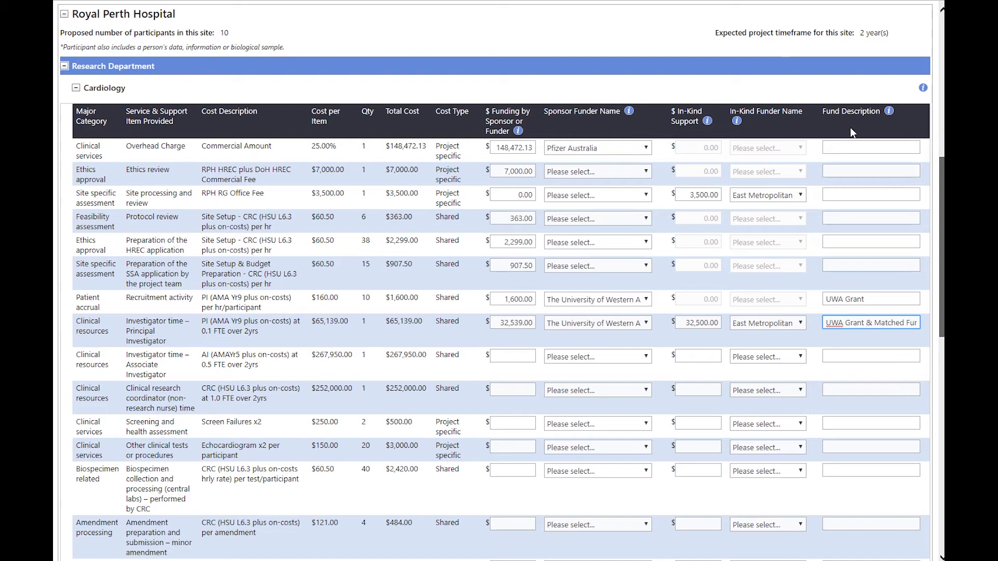
left_click(867, 322)
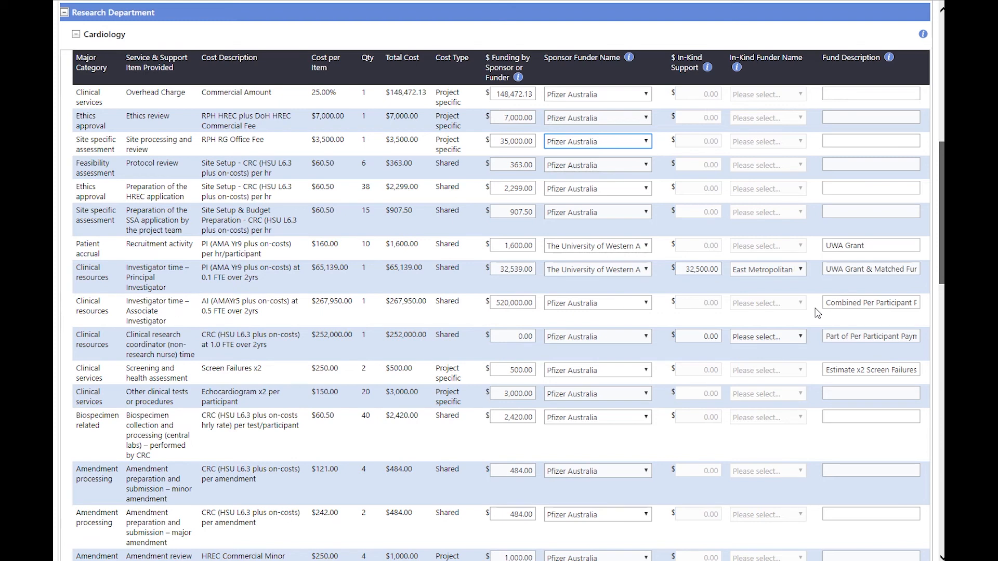
- Scroll through the funding table to review the allocated Cardiology amounts
scroll(817, 312, "down", 5)
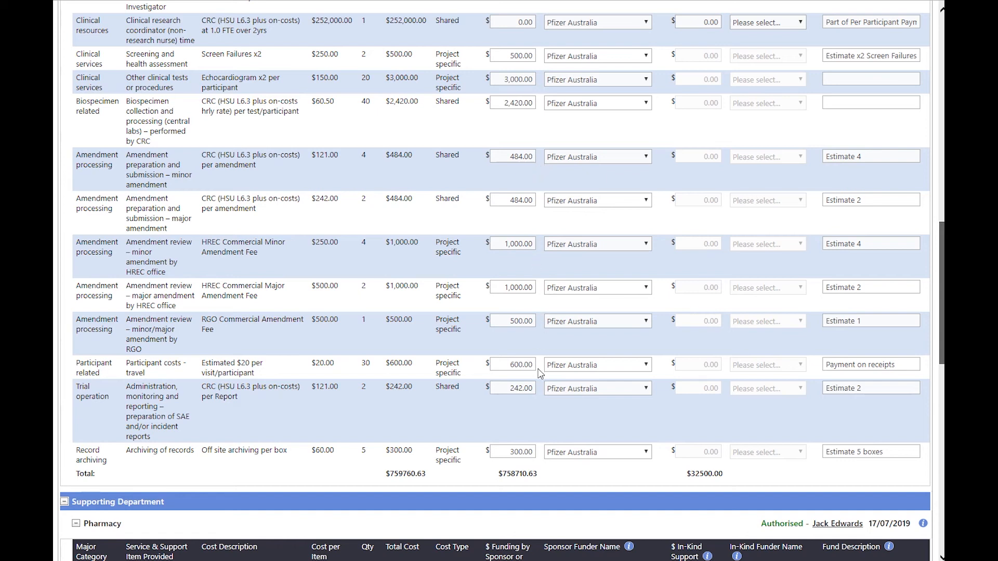
scroll(541, 373, "up", 7)
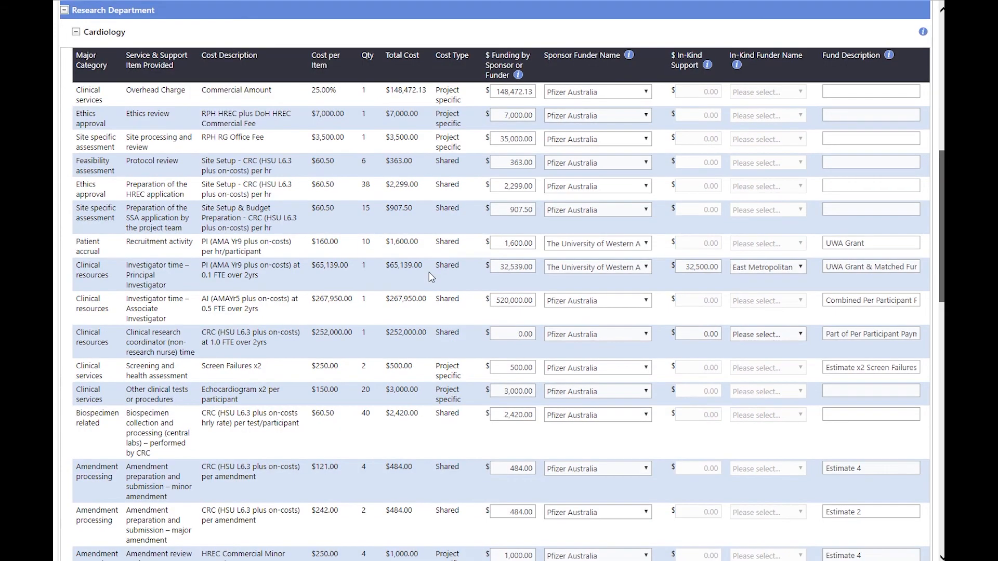
scroll(429, 276, "down", 6)
scroll(429, 277, "down", 15)
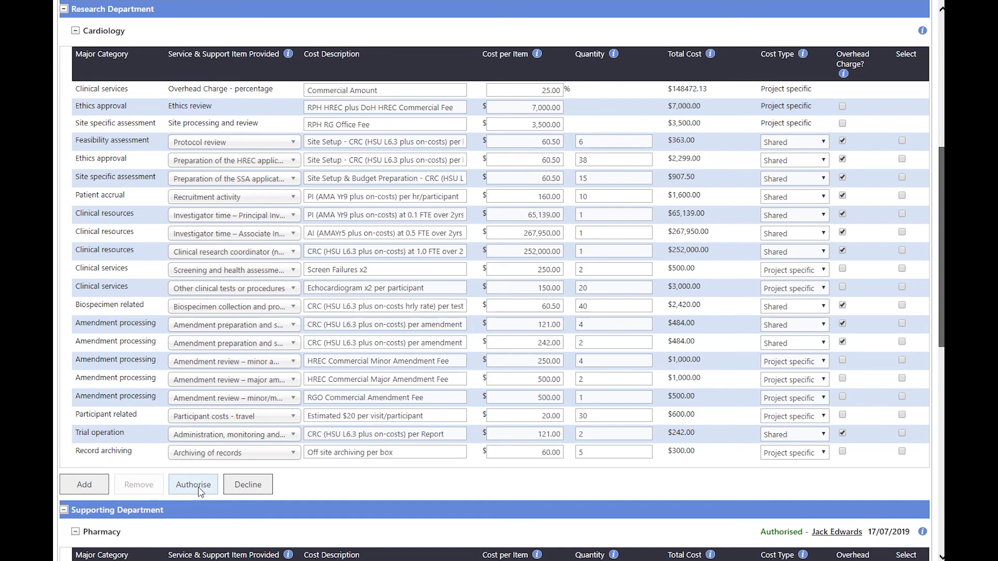
- Authorise Cardiology's costs, then authorise the entire Budget Form from the bottom of the page
left_click(193, 485)
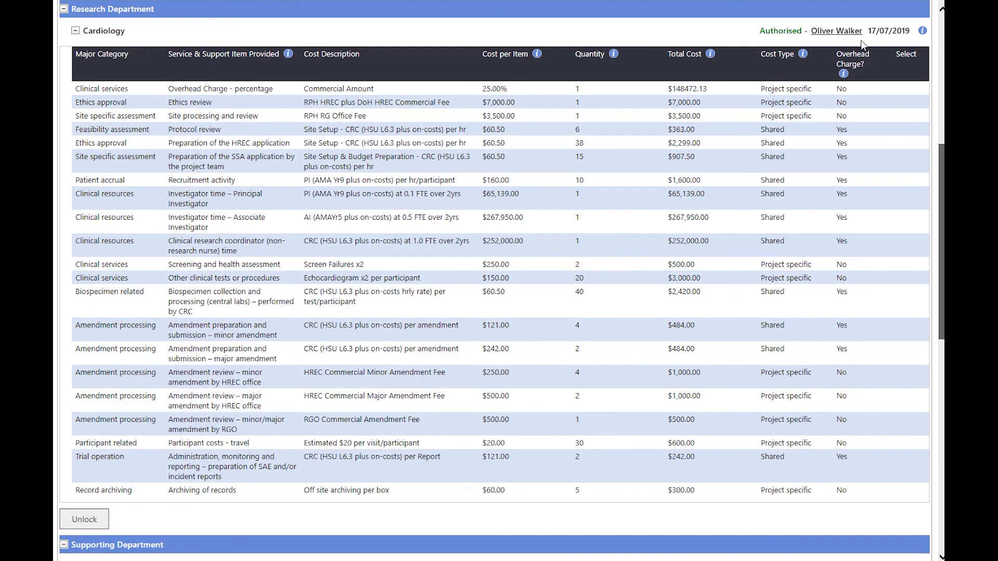
scroll(910, 327, "up", 8)
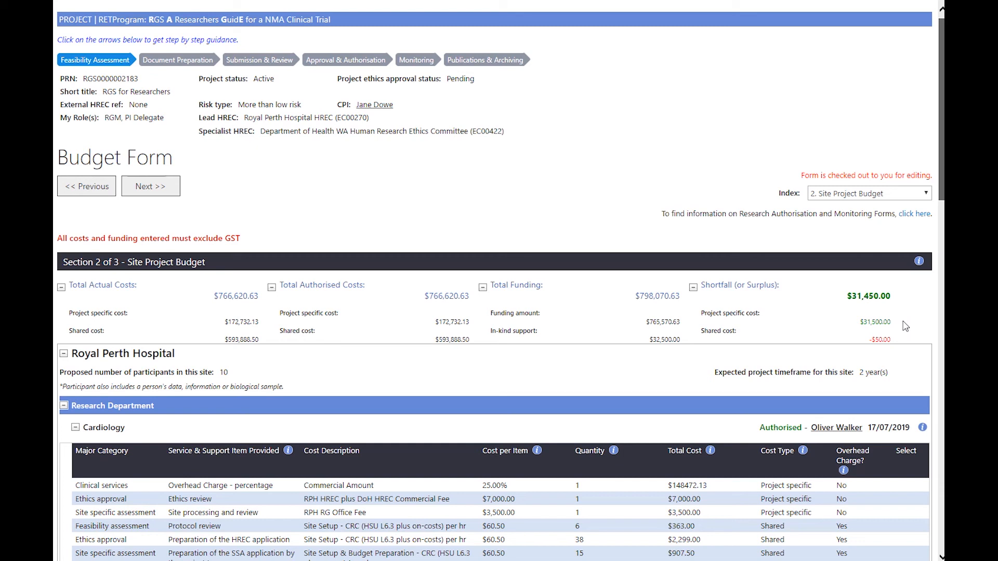
scroll(904, 326, "down", 9)
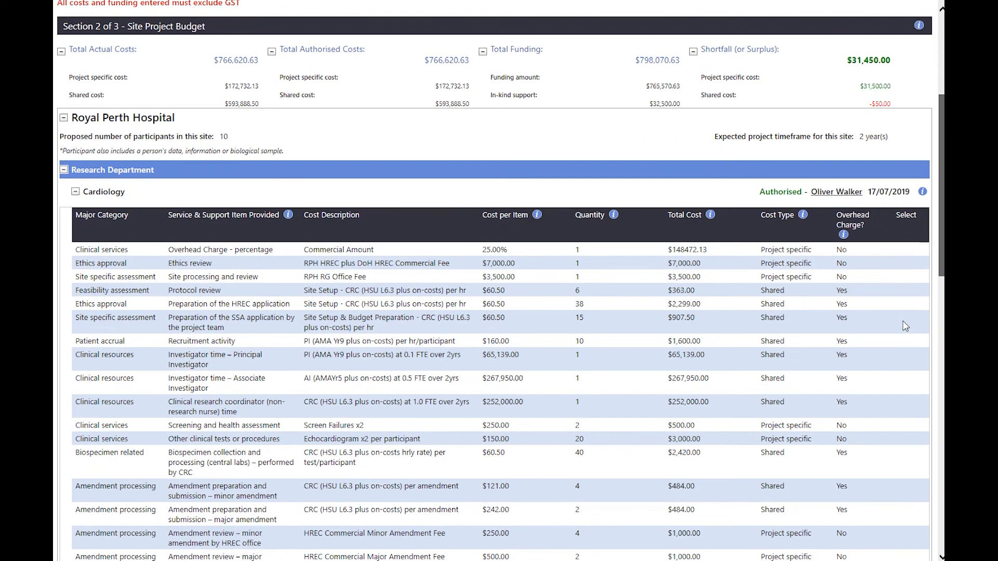
scroll(905, 325, "down", 11)
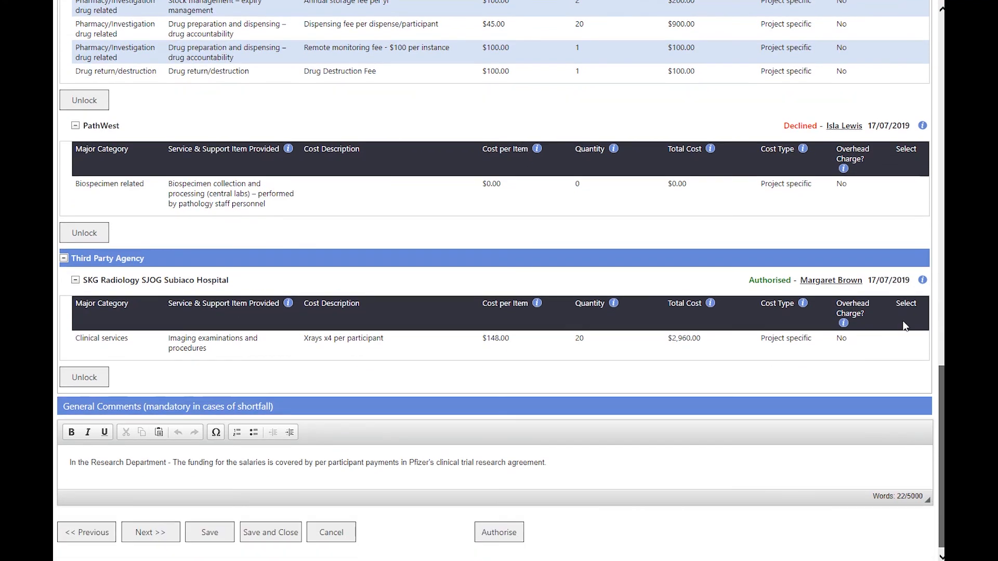
left_click(488, 528)
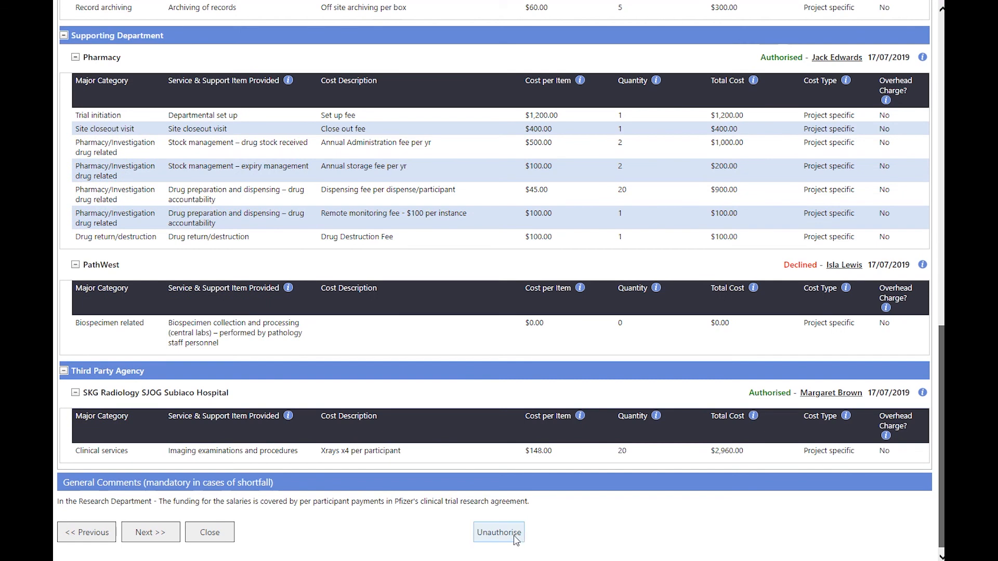
- Close the Budget Form, select it in the forms list and open its printable view
left_click(230, 536)
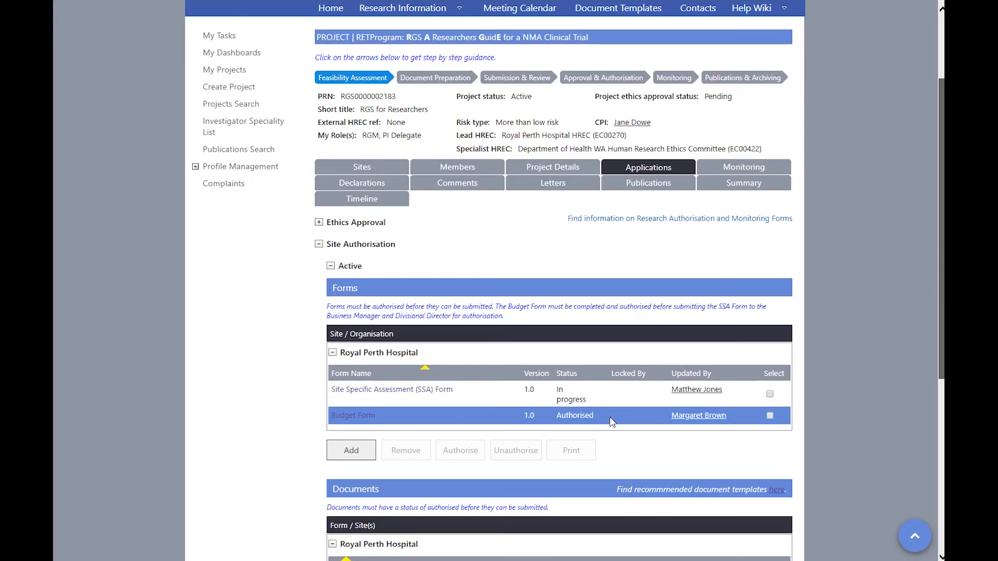
left_click(770, 416)
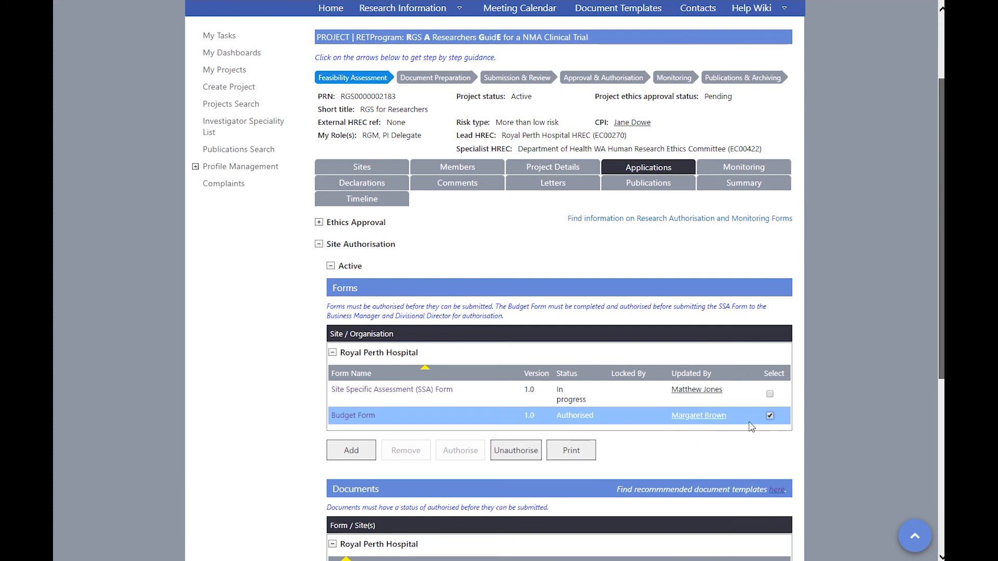
left_click(572, 450)
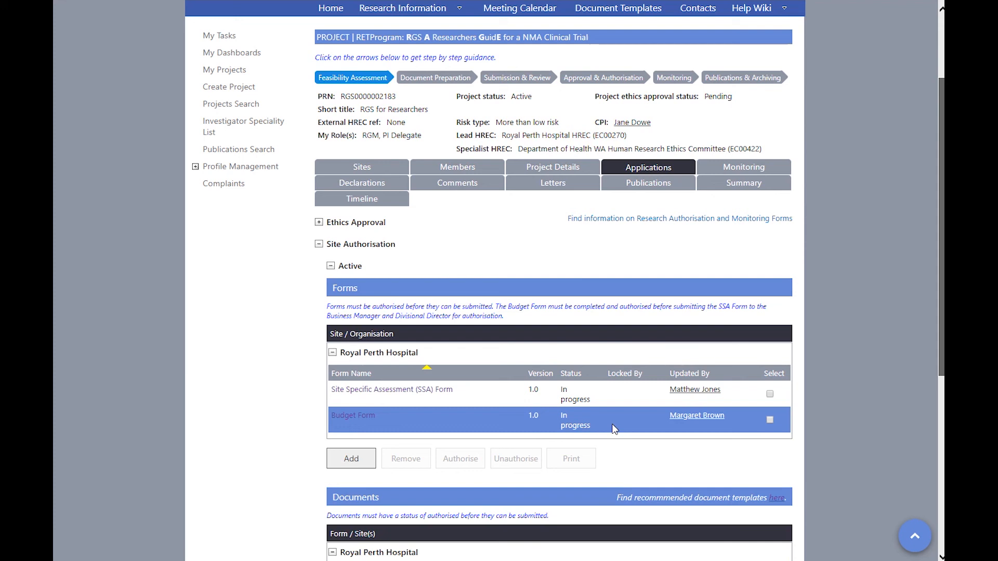
- Try authorising the Budget Form from the list and dismiss the Edit-mode-only warning
left_click(769, 419)
left_click(470, 461)
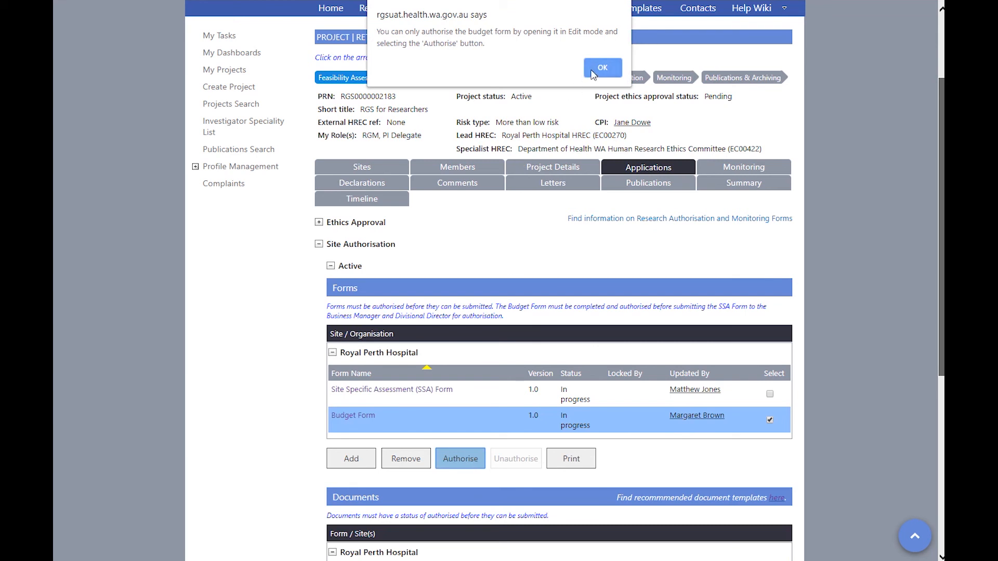
left_click(592, 74)
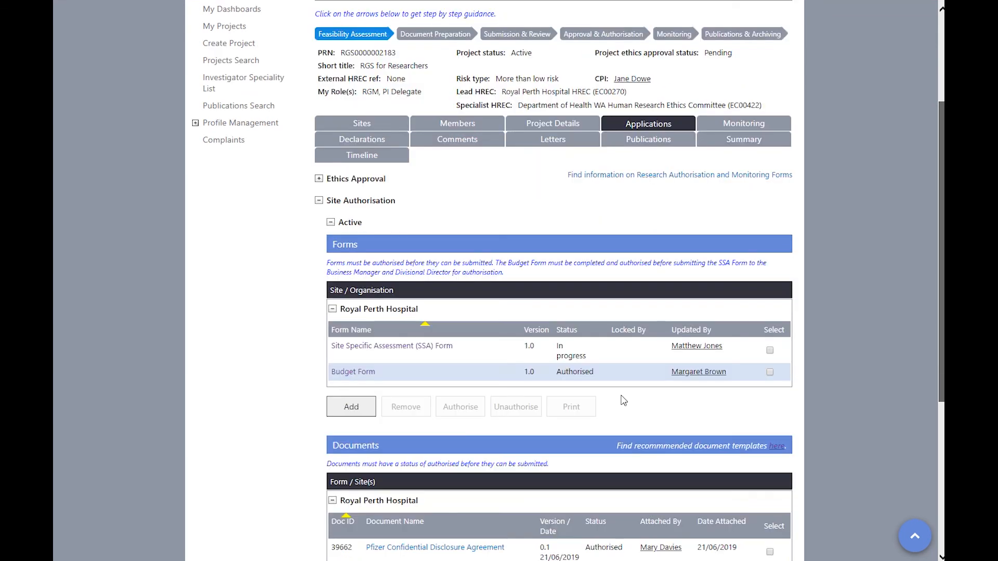